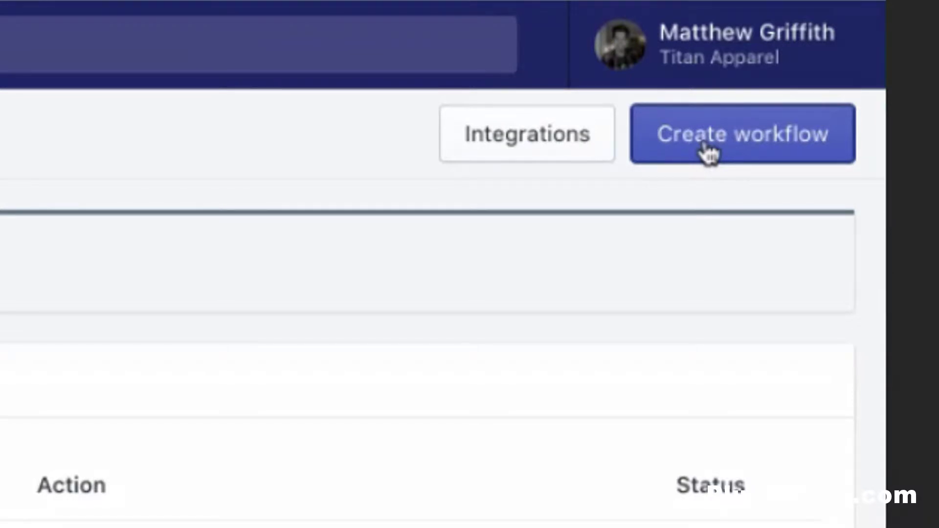
# Create a new workflow that starts with the "Order created" trigger.
pyautogui.click(709, 147)
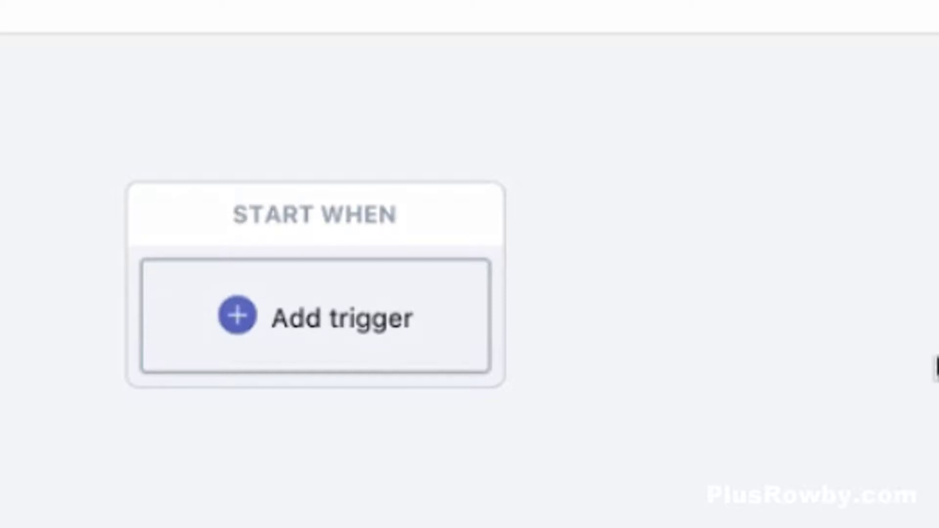
pyautogui.click(324, 291)
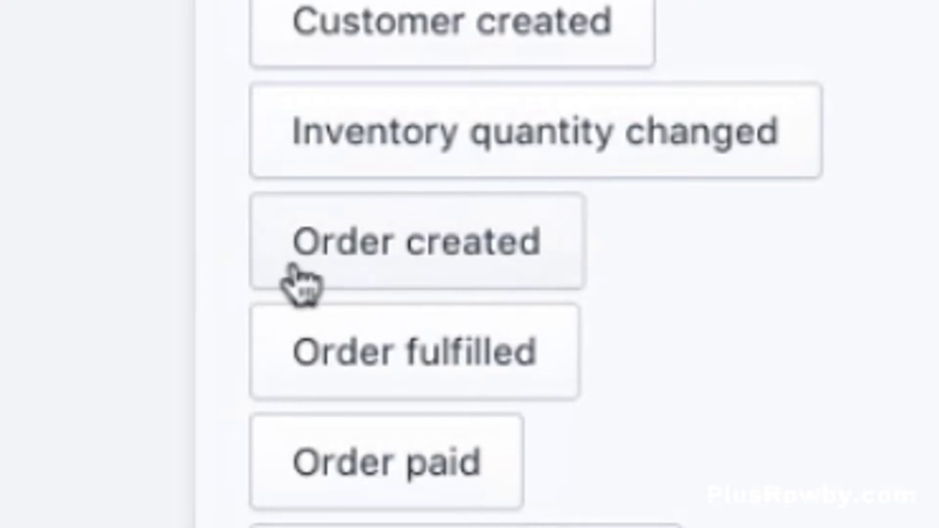
pyautogui.click(292, 268)
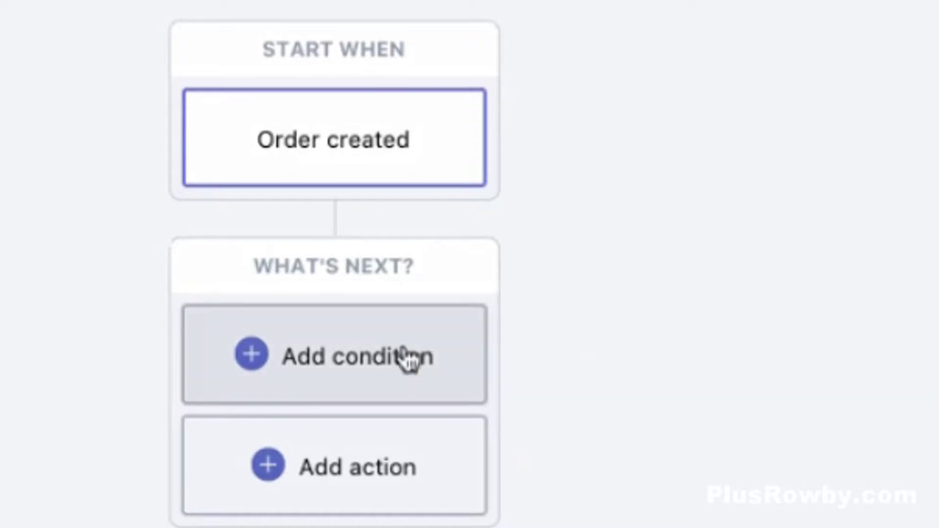
# Add a condition after the trigger that checks the order's total price.
pyautogui.click(357, 366)
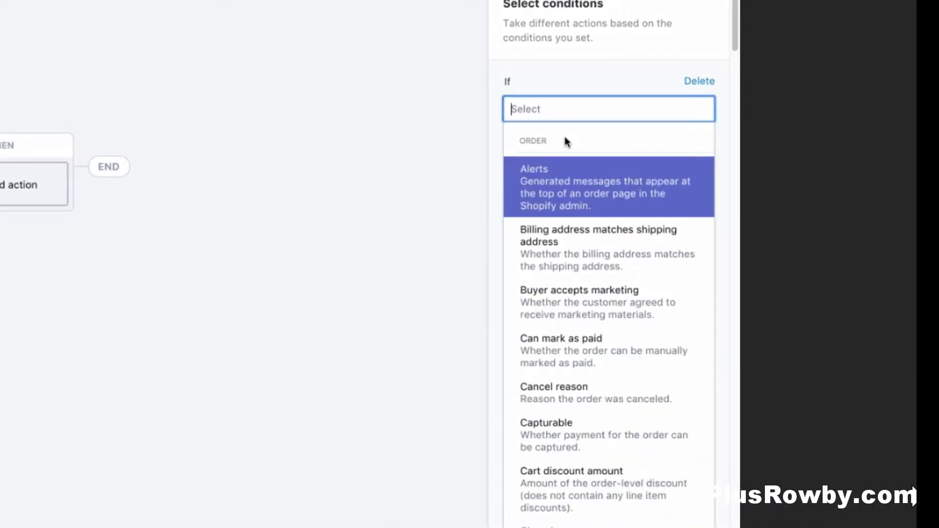
pyautogui.scroll(-1, 628, 278)
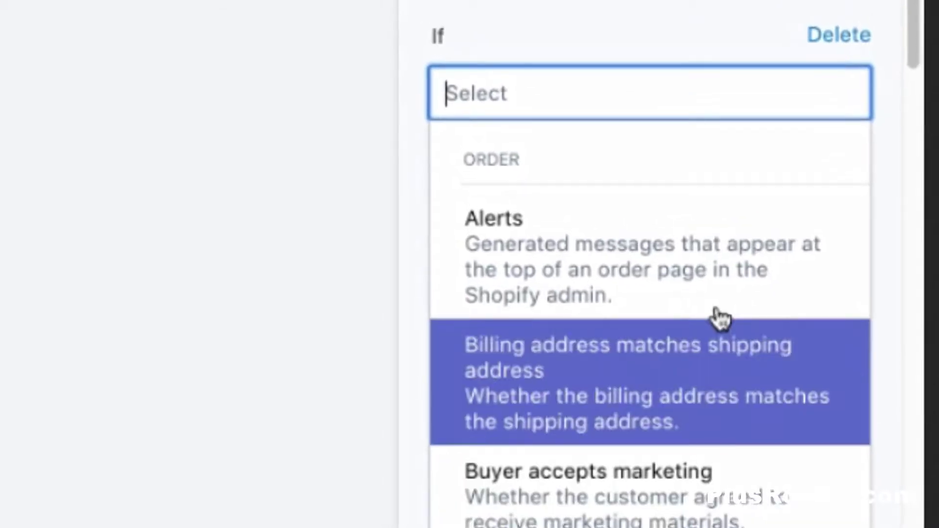
pyautogui.scroll(-20, 652, 142)
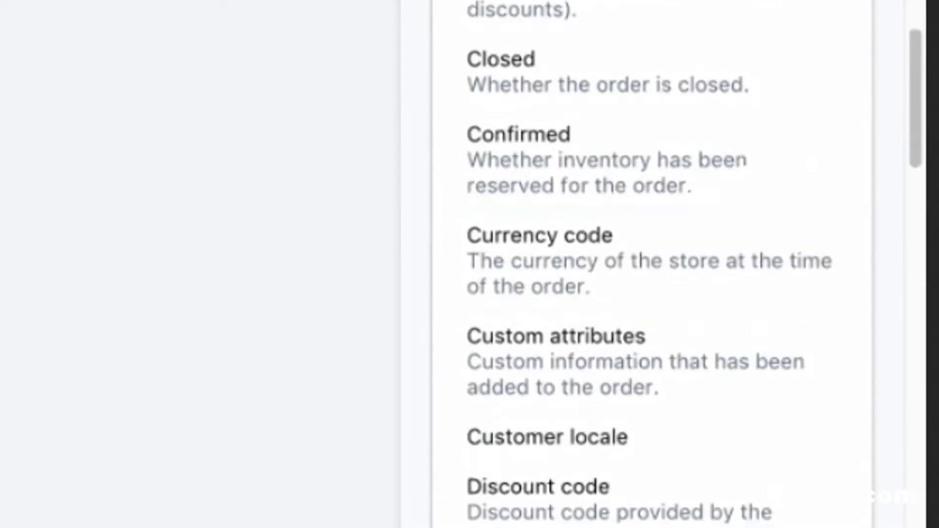
pyautogui.scroll(-20, 652, 264)
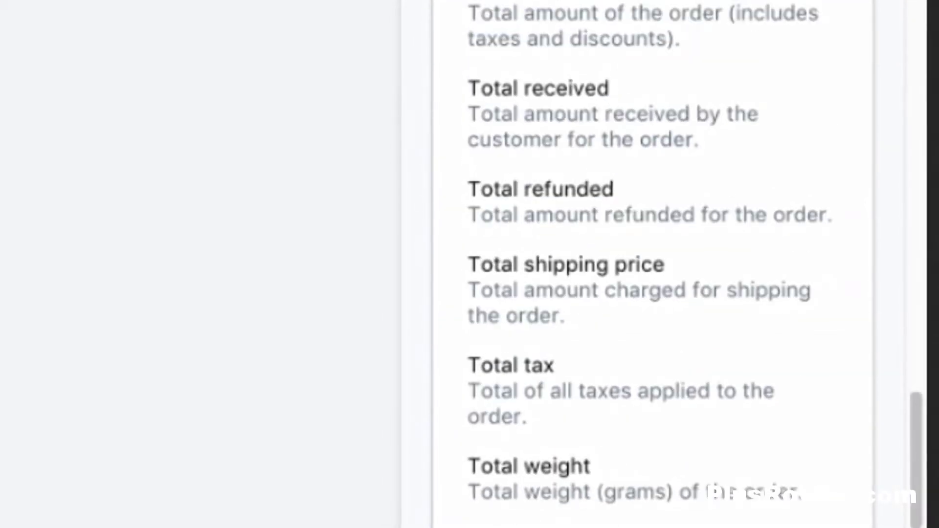
pyautogui.scroll(-20, 655, 264)
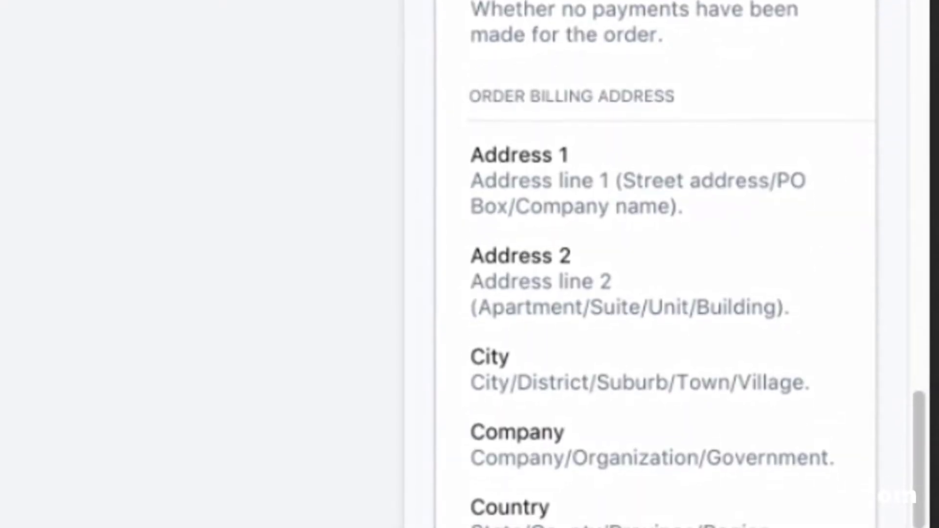
pyautogui.scroll(15, 655, 264)
pyautogui.scroll(20, 667, 503)
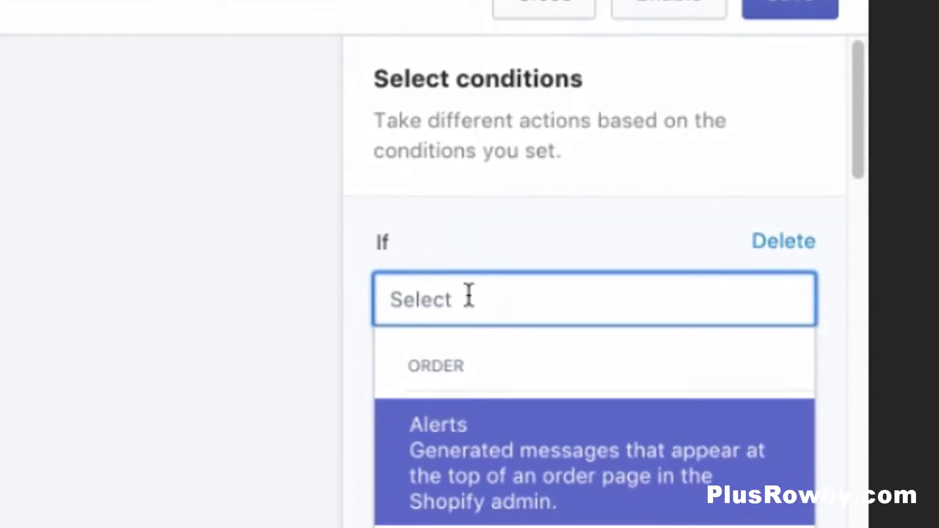
pyautogui.write('total price')
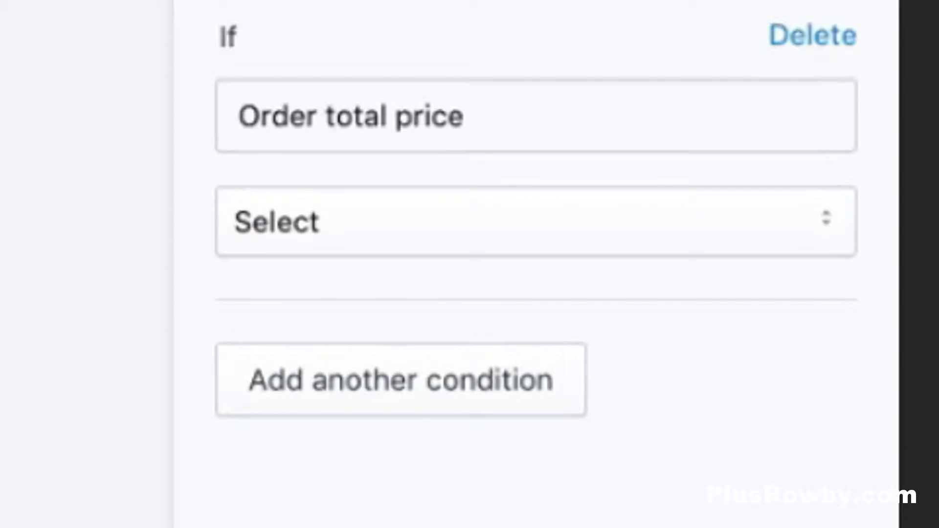
# Set the total price condition to greater than 500.
pyautogui.click(285, 233)
pyautogui.click(304, 341)
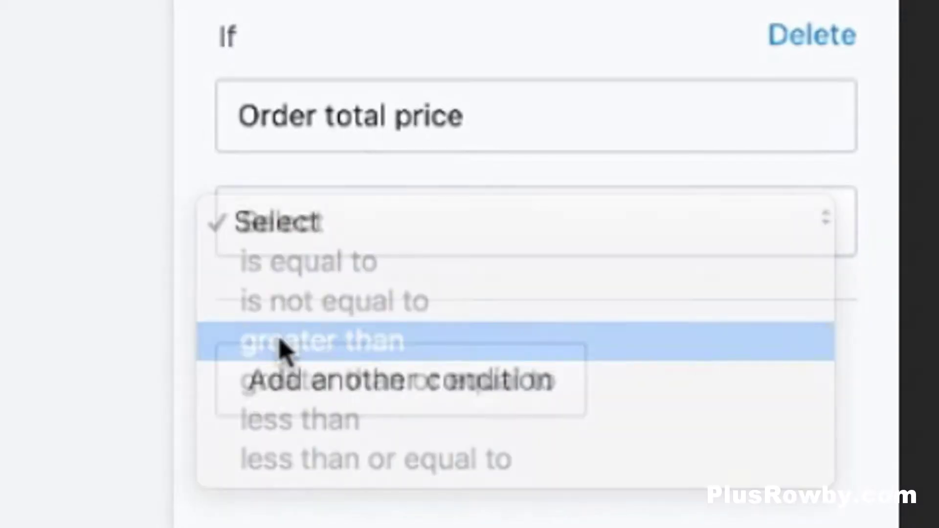
pyautogui.click(281, 348)
pyautogui.write('500')
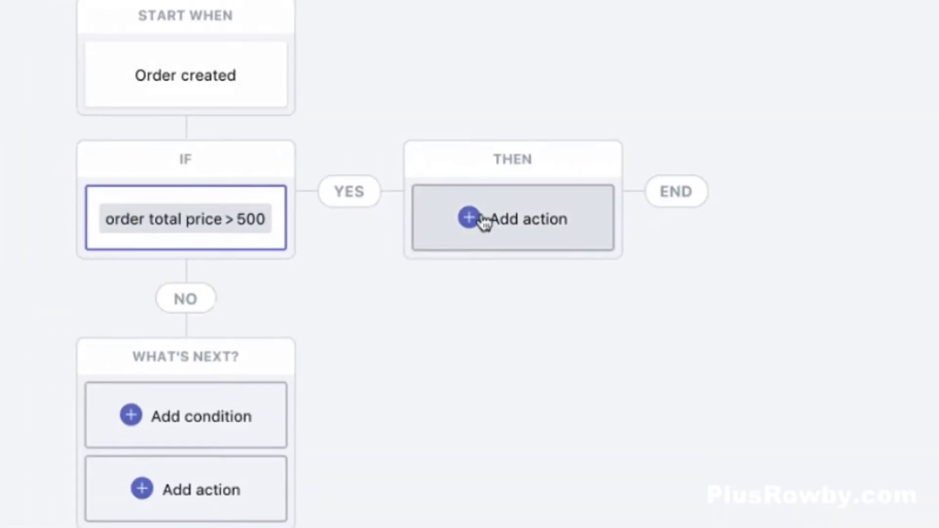
# Add an "Add customer tags" action to the condition's Yes branch with the tag VIP.
pyautogui.click(485, 222)
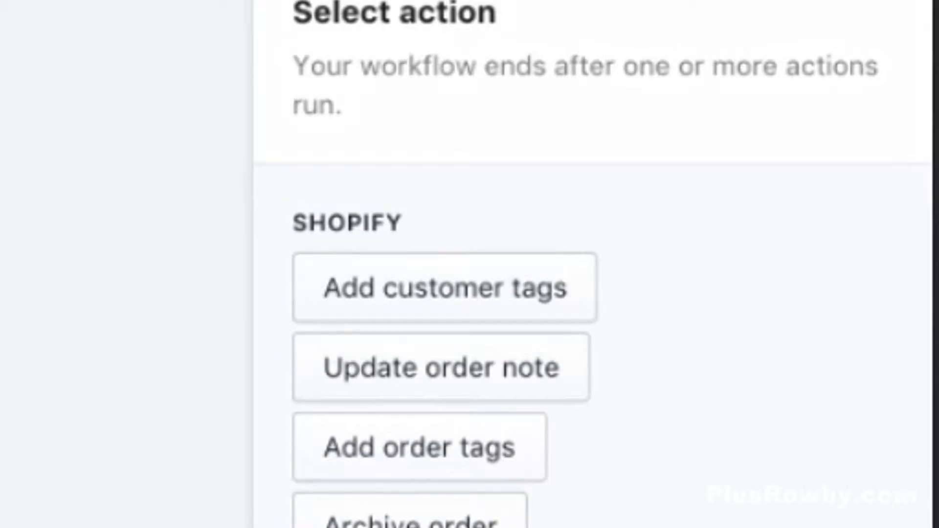
pyautogui.click(553, 289)
pyautogui.click(337, 229)
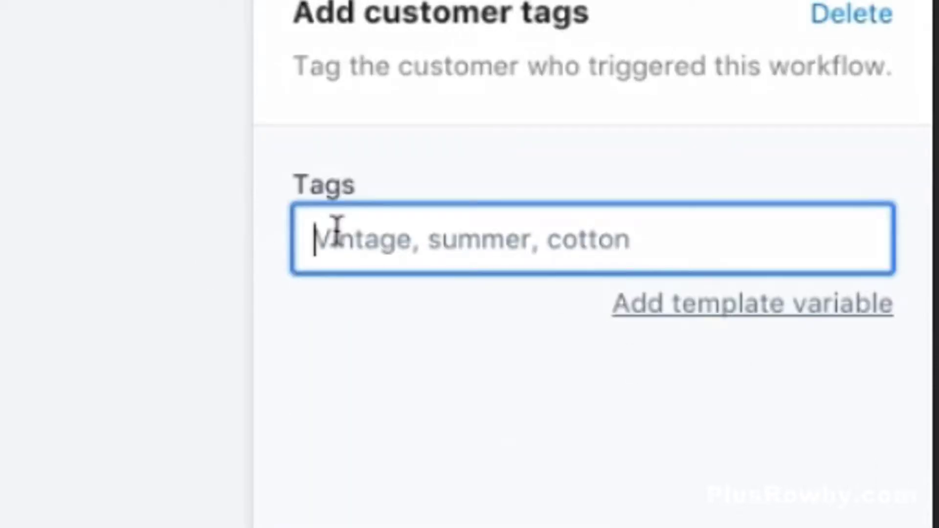
pyautogui.write('VIP')
pyautogui.press('Return')
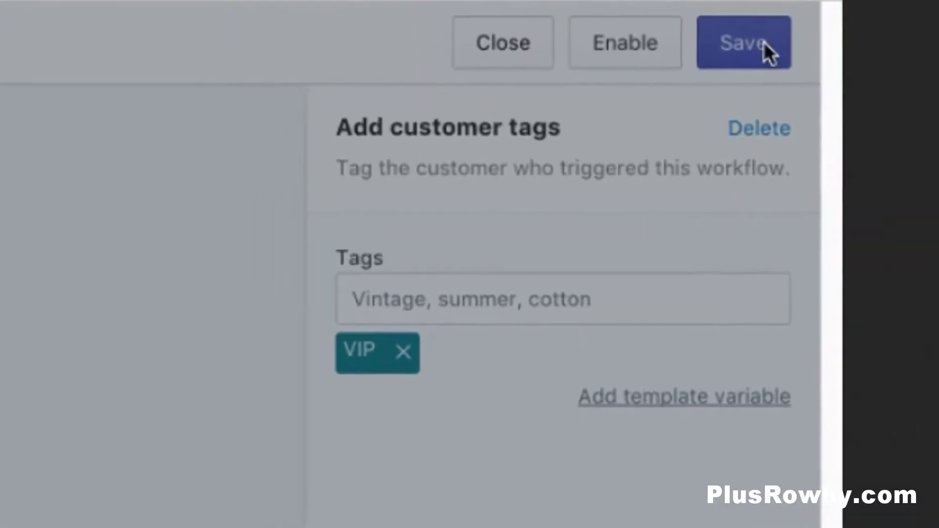
# Save the workflow with the title "VIP customers workflow" and enable it before closing the editor.
pyautogui.click(787, 37)
pyautogui.click(271, 279)
pyautogui.write('VIP customer')
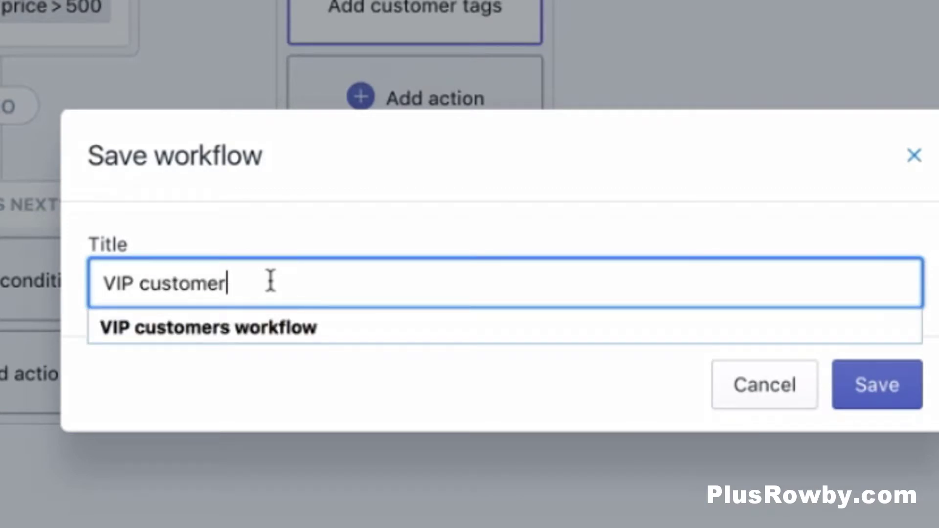
pyautogui.press('Down')
pyautogui.press('Return')
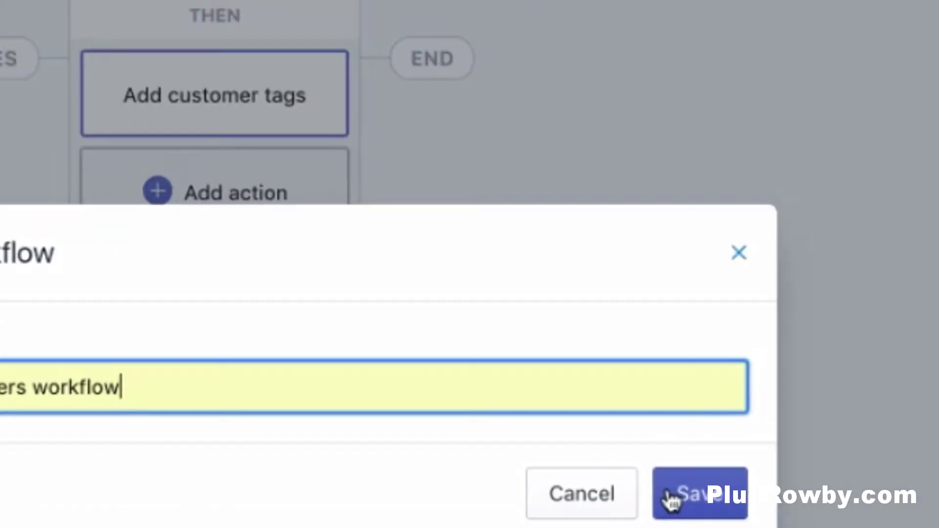
pyautogui.click(877, 384)
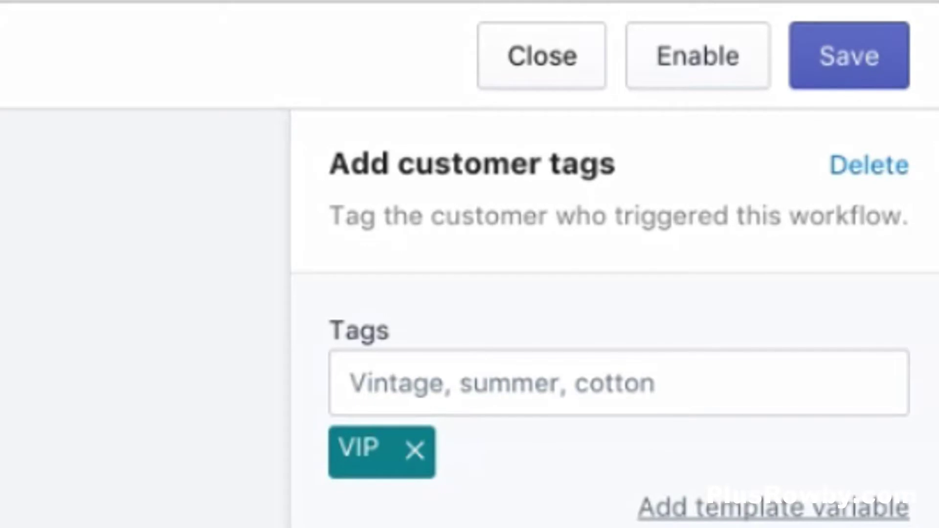
pyautogui.click(687, 62)
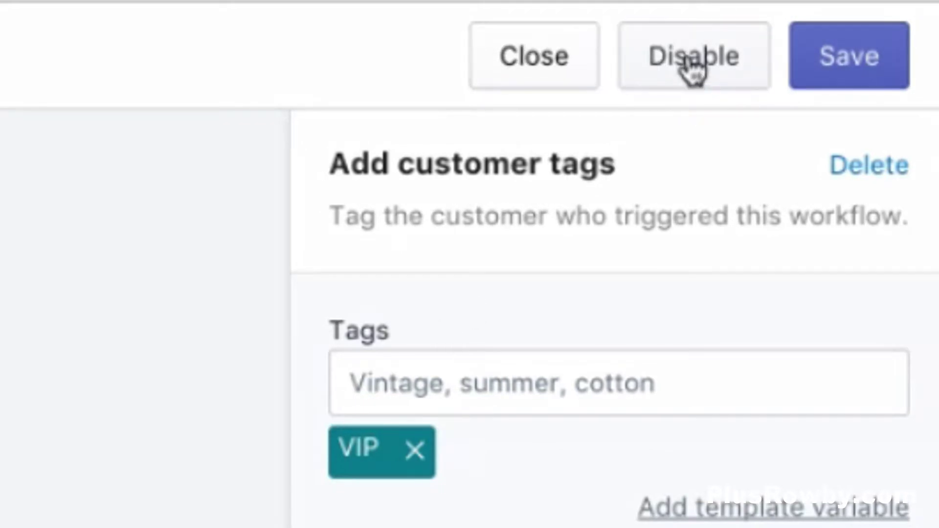
pyautogui.click(585, 67)
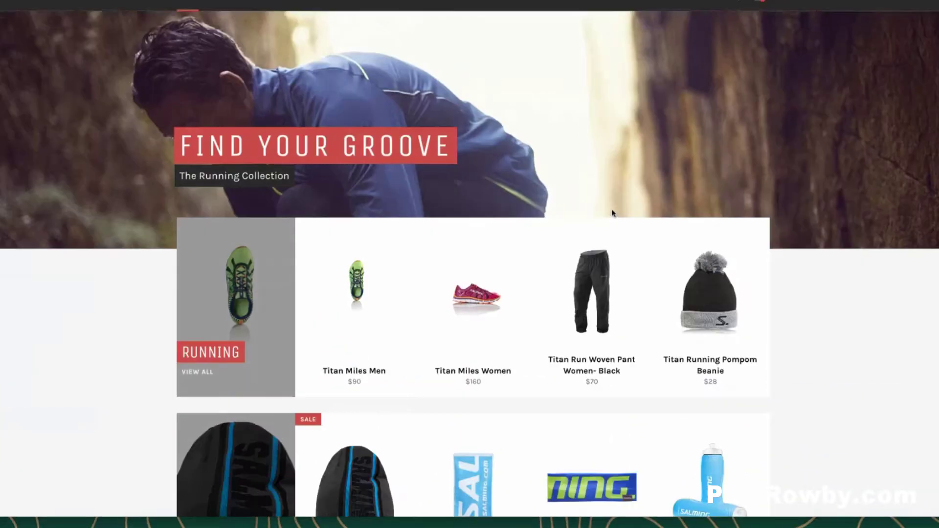
# In the Titan storefront, add four pairs of Titan Miles Women in size 8 to the cart.
pyautogui.click(489, 374)
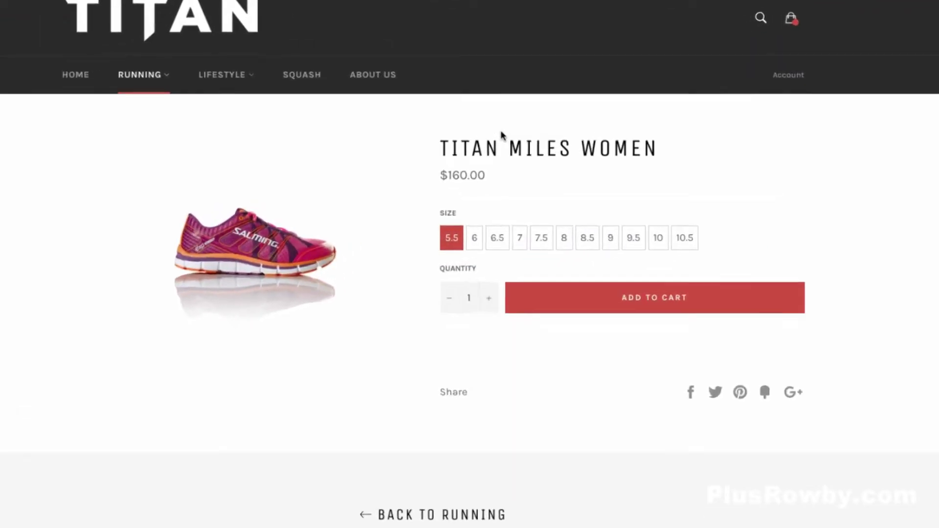
pyautogui.click(540, 301)
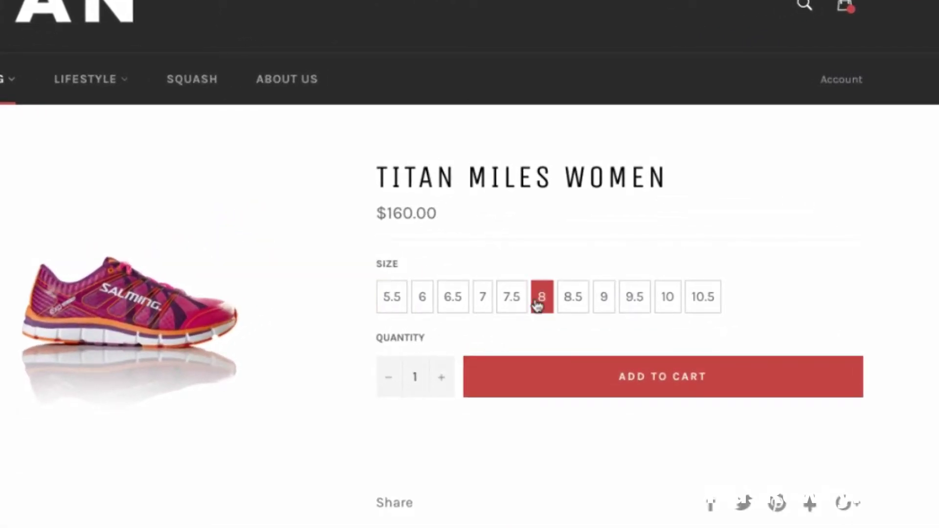
pyautogui.click(448, 378)
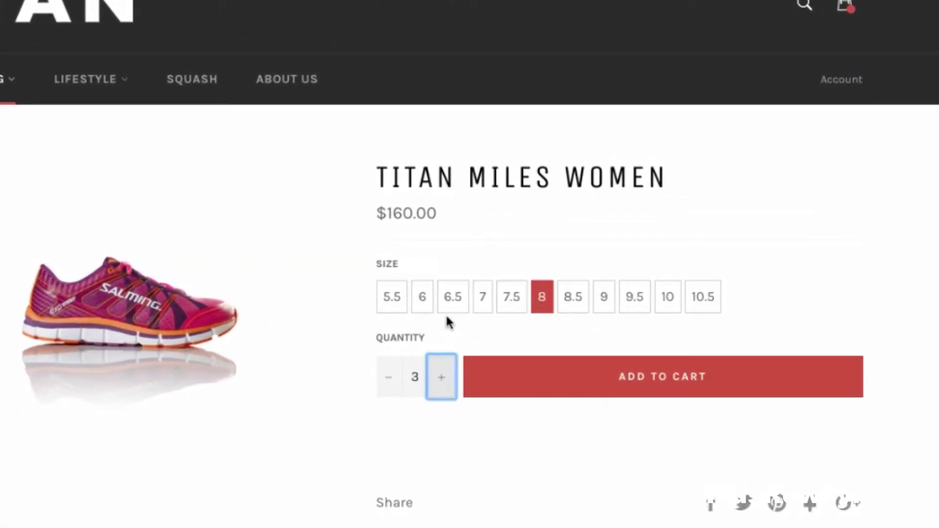
pyautogui.click(442, 378)
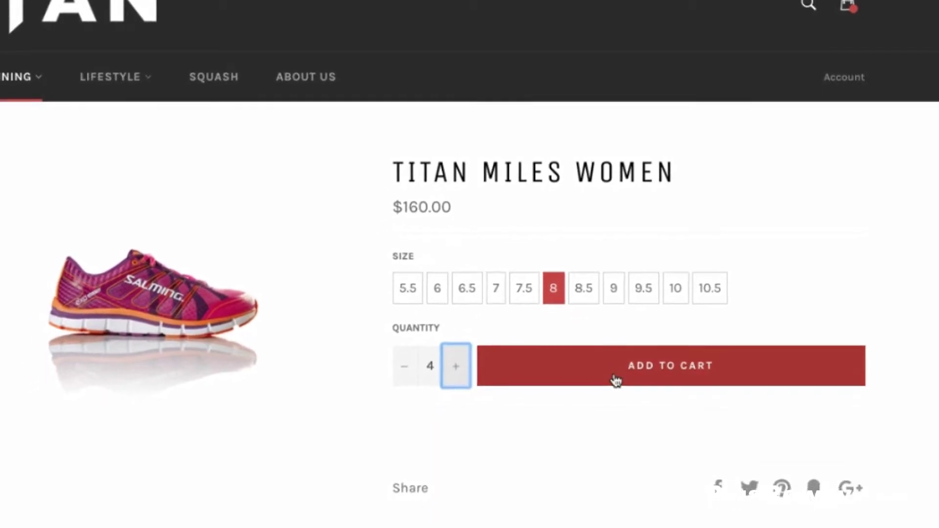
pyautogui.click(615, 381)
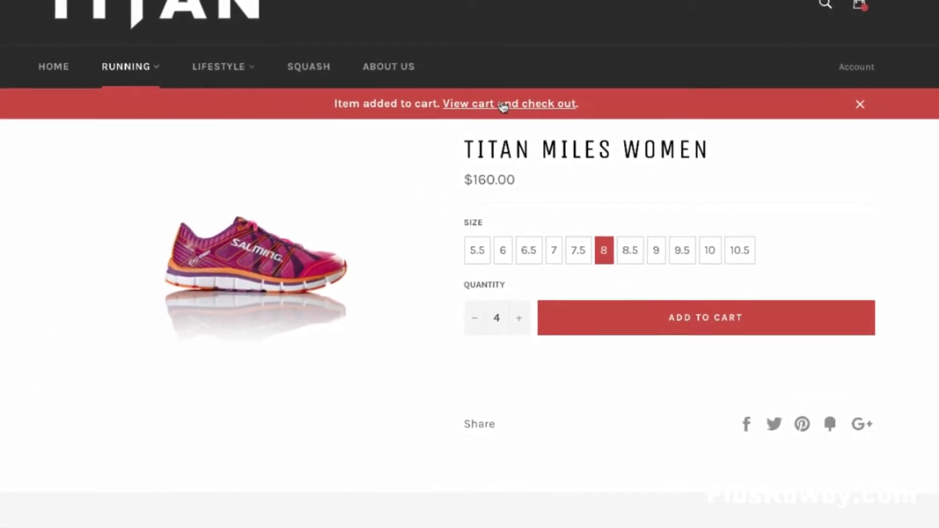
# Check out the cart with the prefilled customer information and the Canada Post Expedited Parcel shipping method.
pyautogui.click(505, 102)
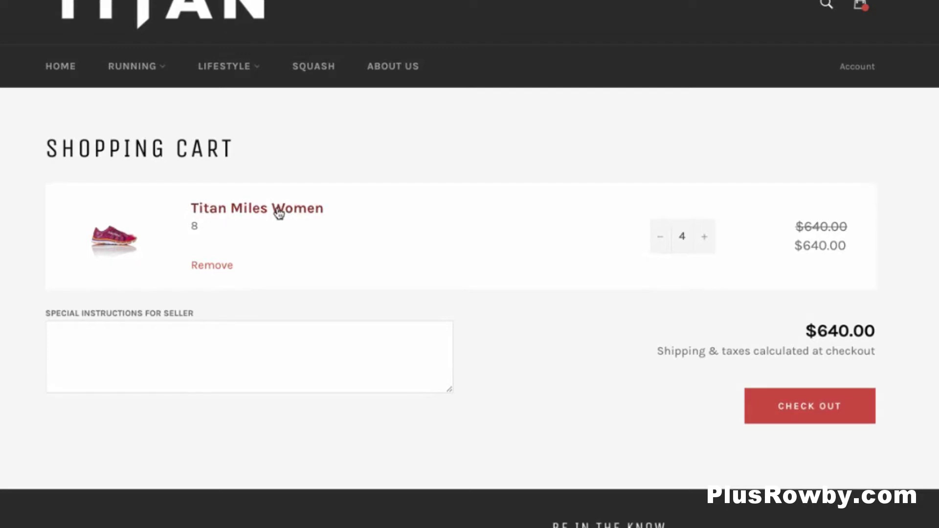
pyautogui.click(810, 406)
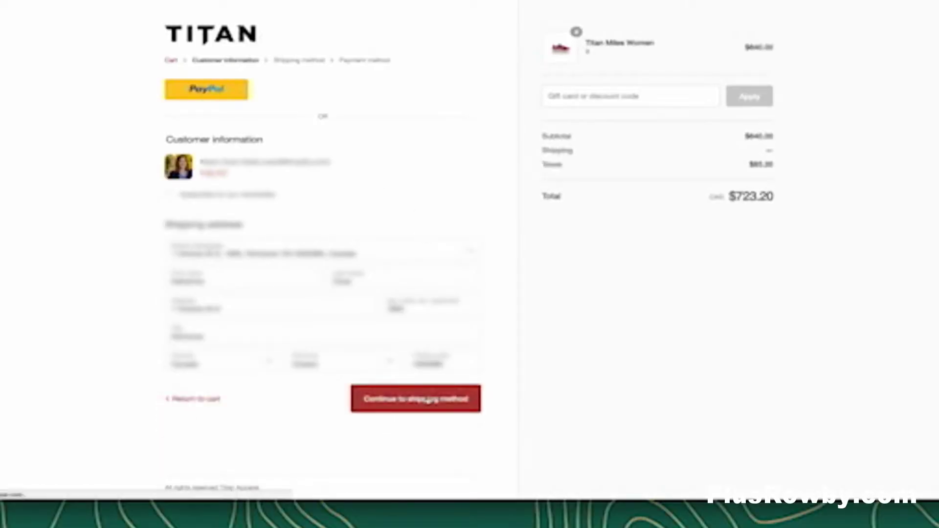
pyautogui.click(427, 399)
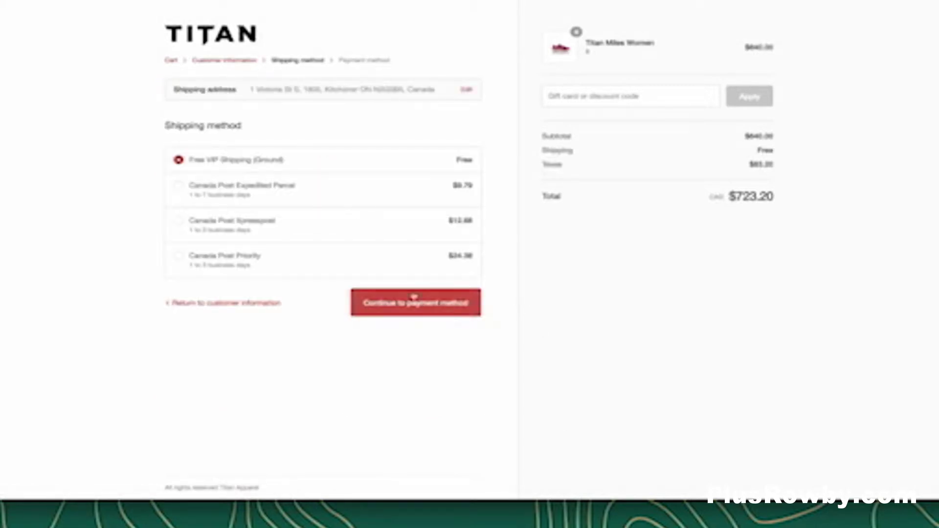
pyautogui.click(349, 191)
pyautogui.click(438, 316)
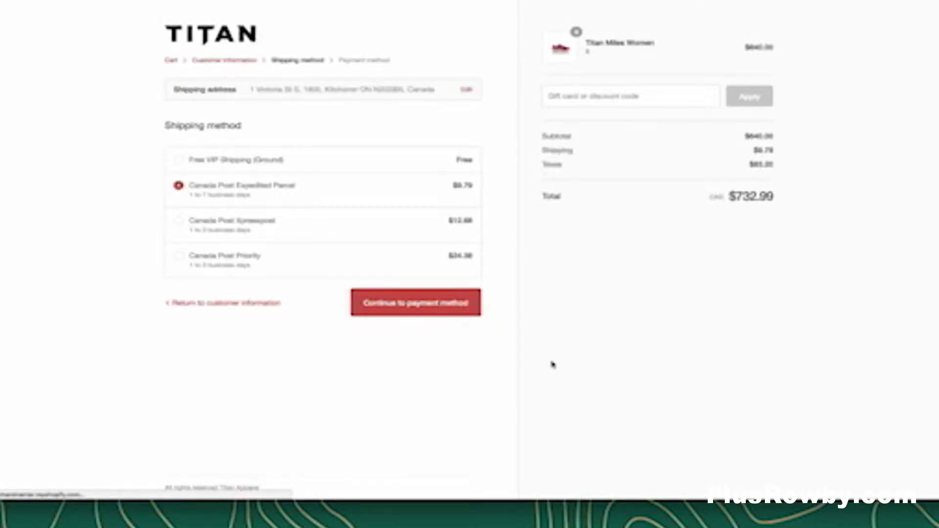
# Fill in the card number from the saved credit card and complete the order.
pyautogui.click(306, 221)
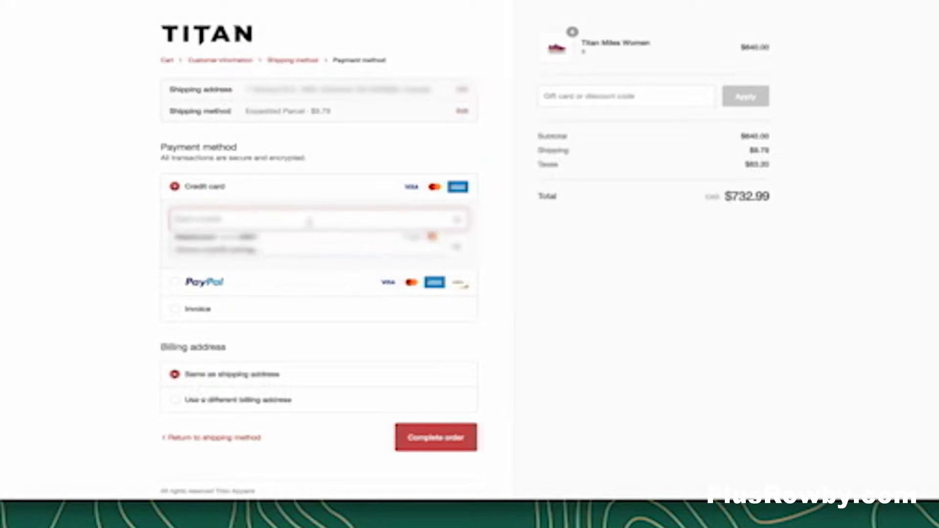
pyautogui.press('Down')
pyautogui.press('Return')
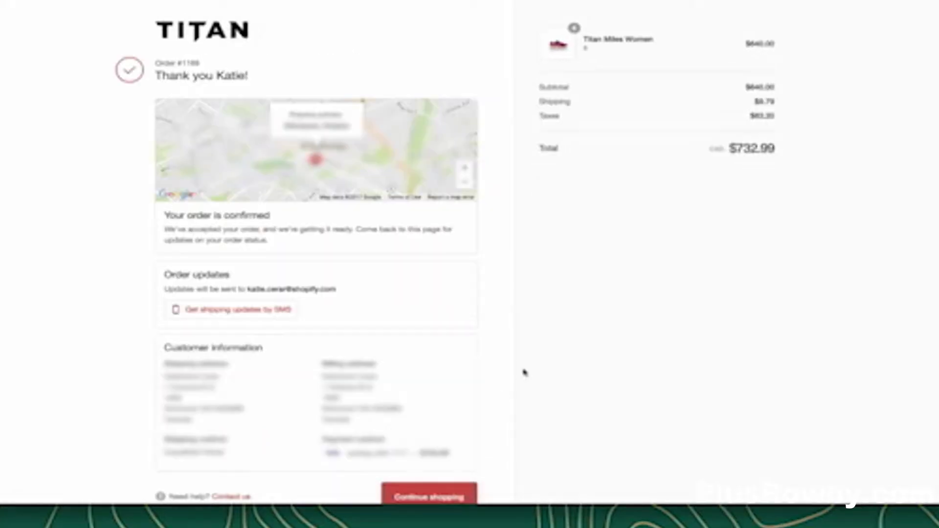
# Look over the order confirmation and open the buyer's record in the Shopify customer list.
pyautogui.scroll(-2, 587, 352)
pyautogui.scroll(2, 559, 343)
pyautogui.scroll(-2, 561, 344)
pyautogui.scroll(2, 562, 342)
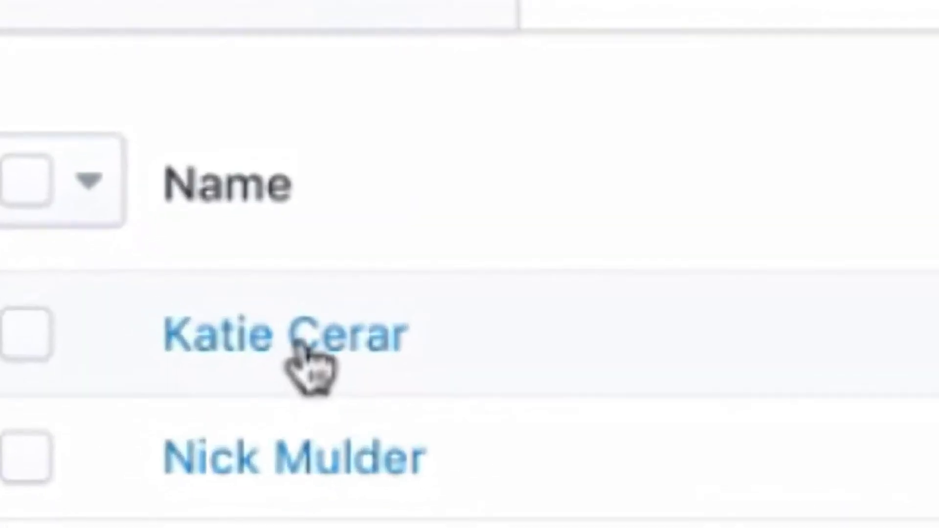
pyautogui.click(355, 367)
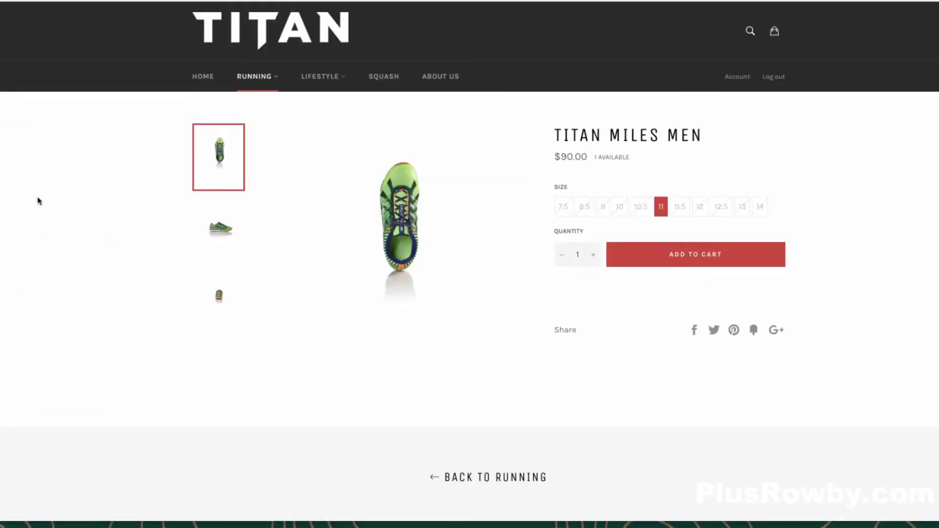
# In the Titan storefront, add one pair of Titan Miles Men in size 11 to the cart and view the cart.
pyautogui.click(685, 334)
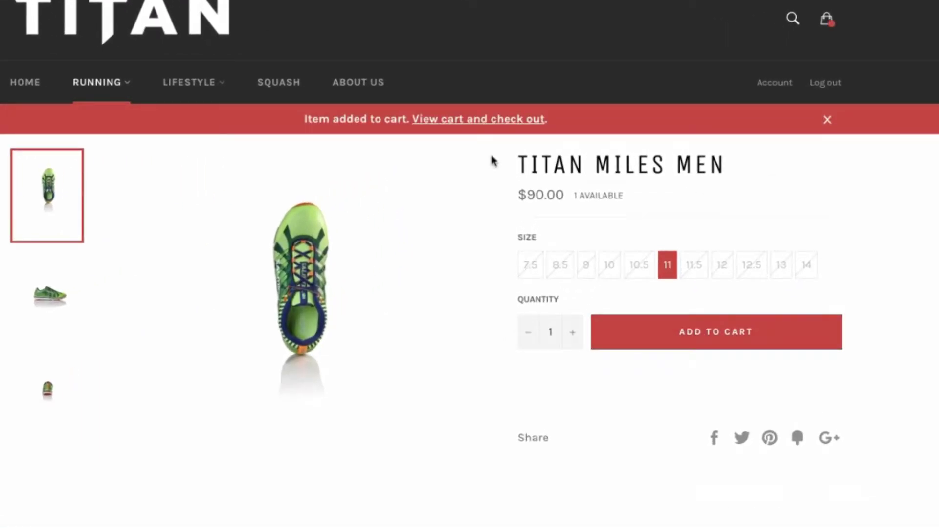
pyautogui.click(480, 127)
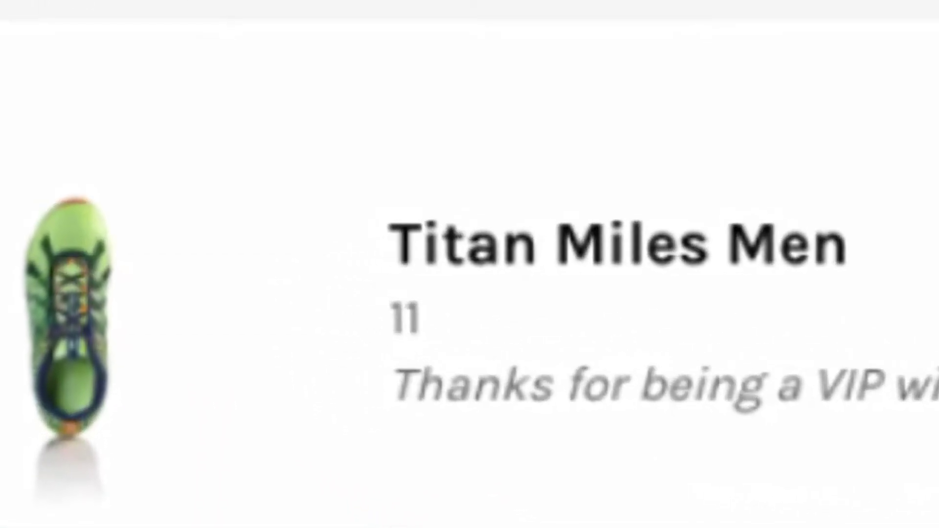